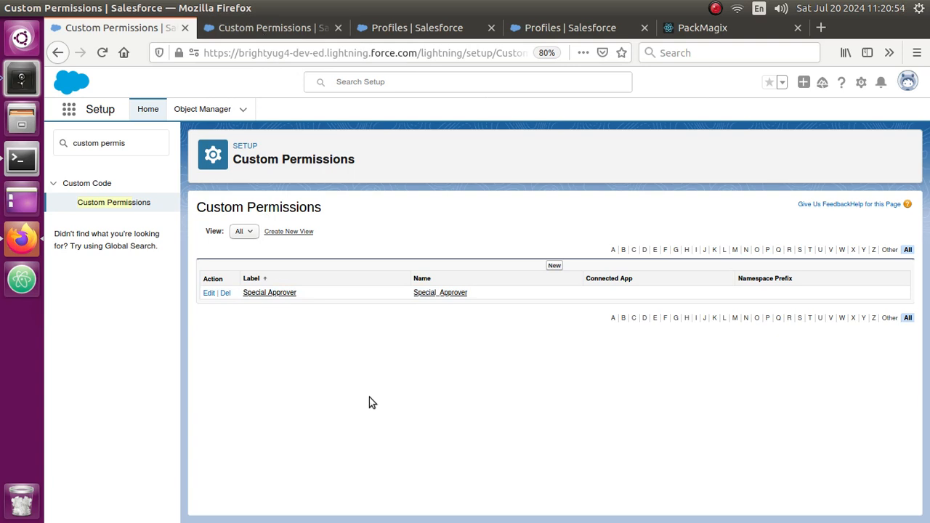
Examine the detail page of the Special Approver custom permission.
click(247, 27)
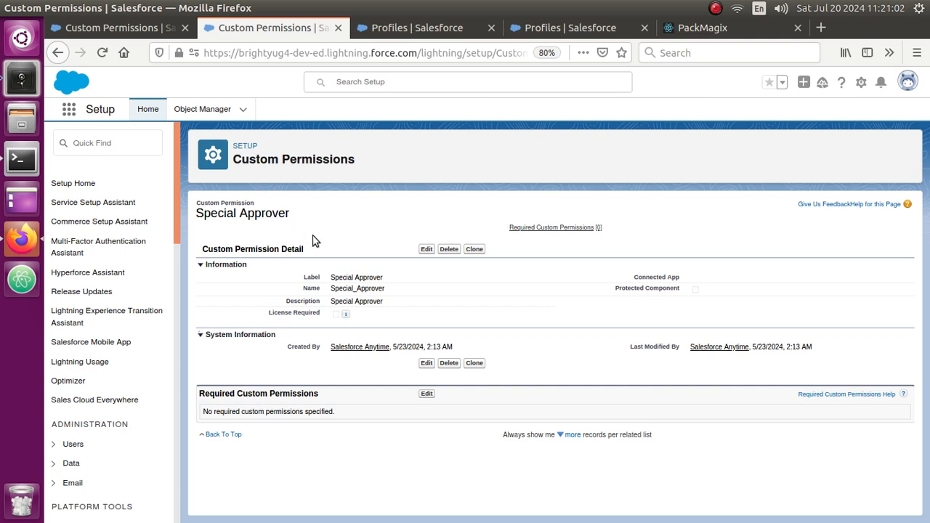
drag(197, 213, 297, 218)
click(301, 220)
Enable the Special Approver custom permission for the Minimum Access - API Only Integrations profile and save the change.
click(392, 32)
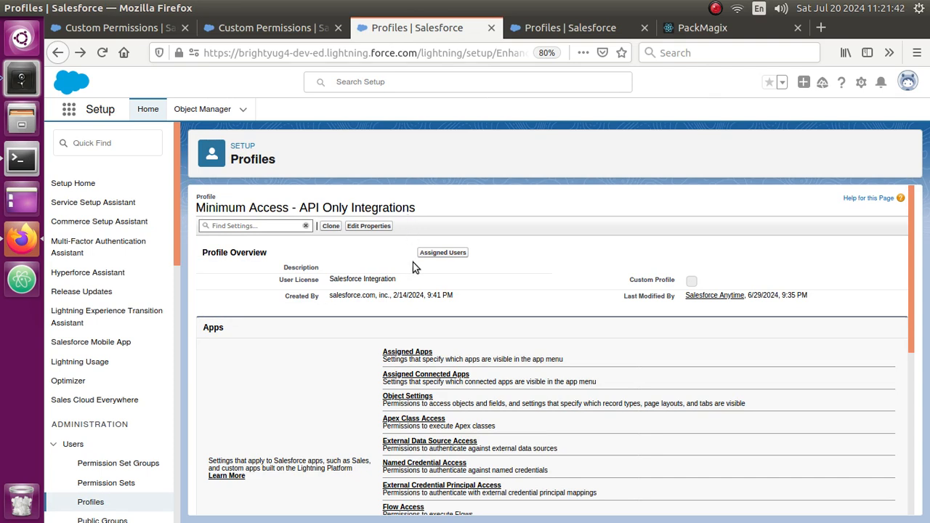
scroll(411, 269, down, 8)
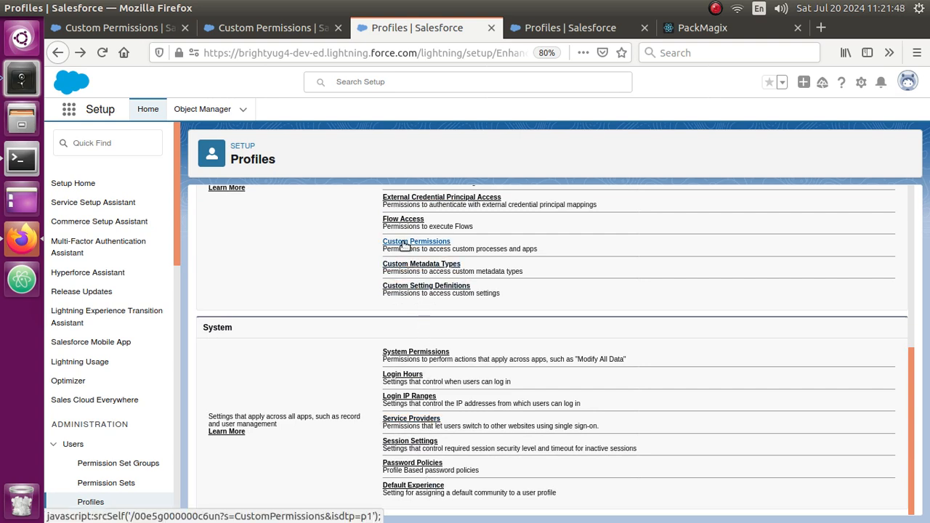
click(545, 29)
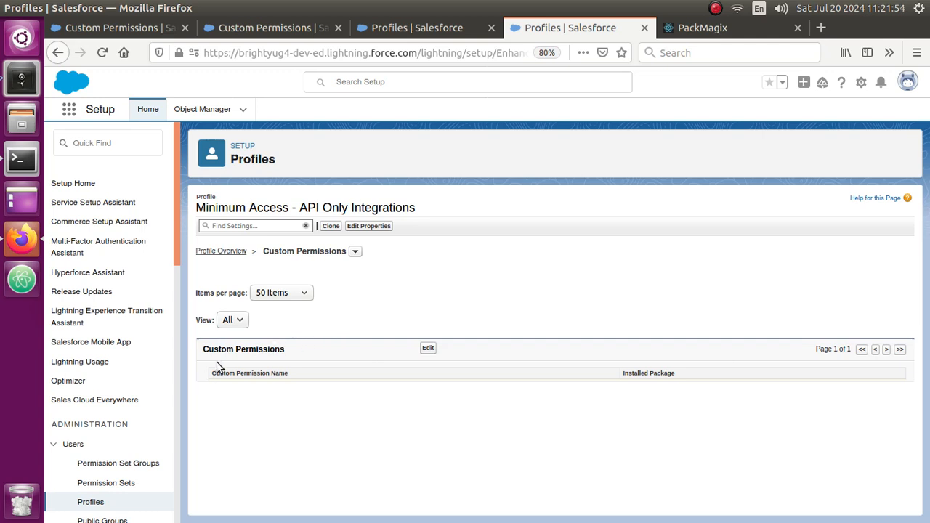
click(428, 349)
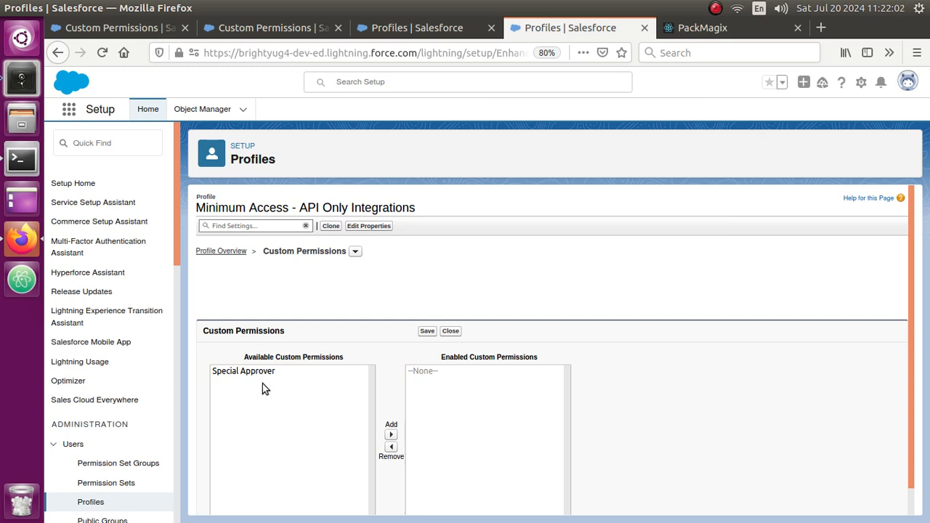
click(250, 376)
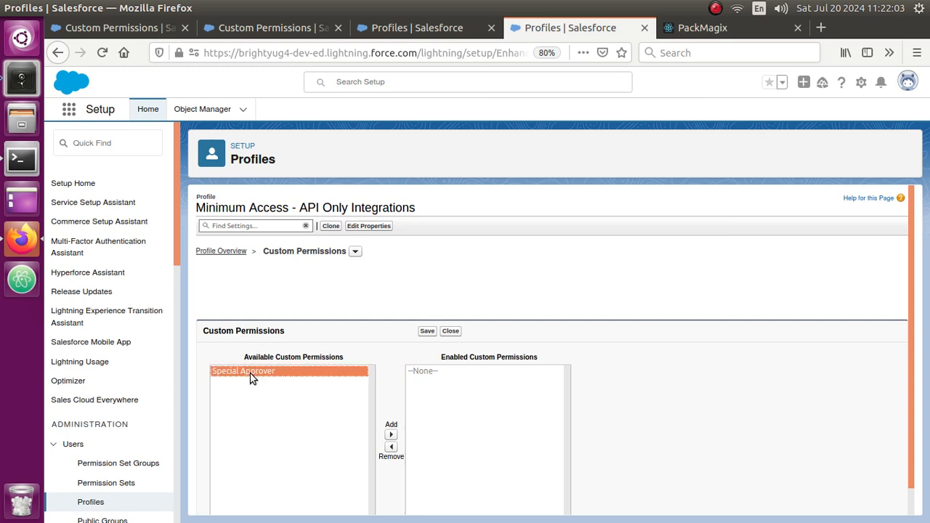
click(391, 436)
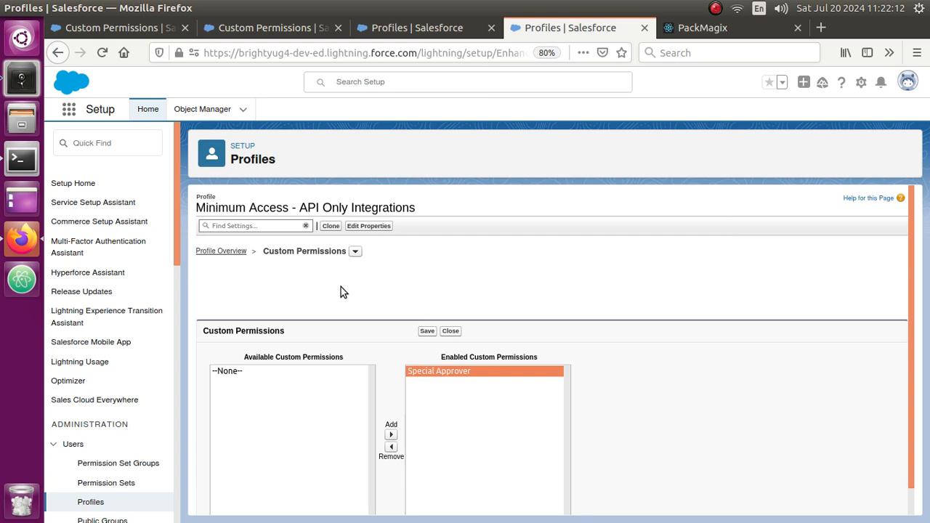
click(428, 335)
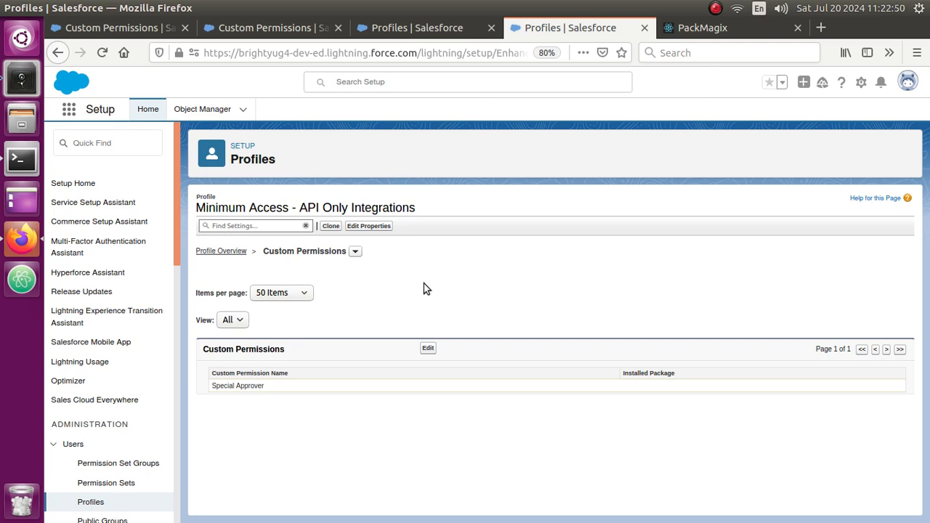
Switch to PackMagix and log in through OAuth2.0 with the saved Salesforce username and password for the developer org.
click(697, 34)
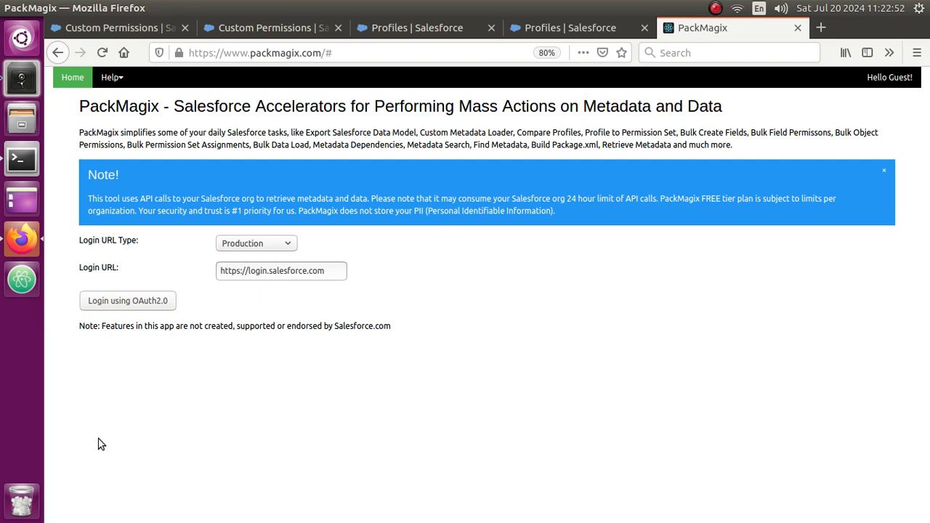
click(106, 304)
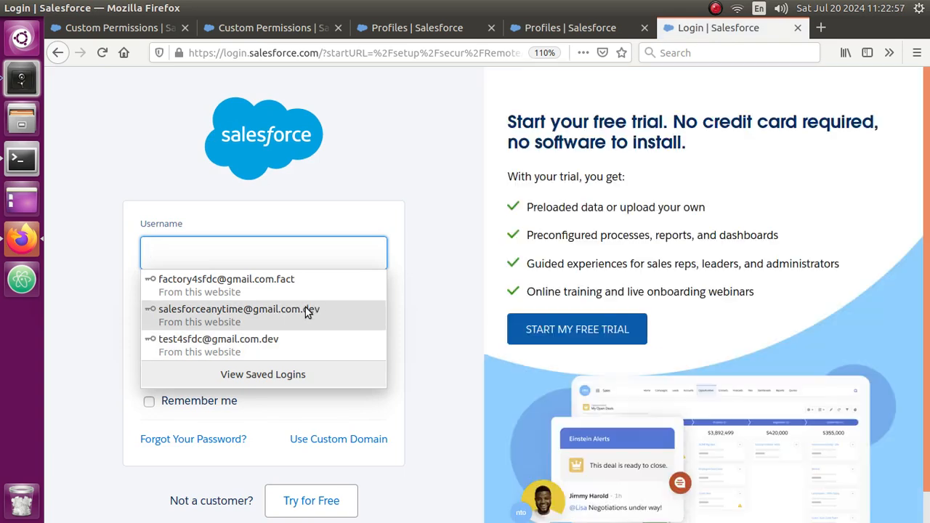
click(305, 308)
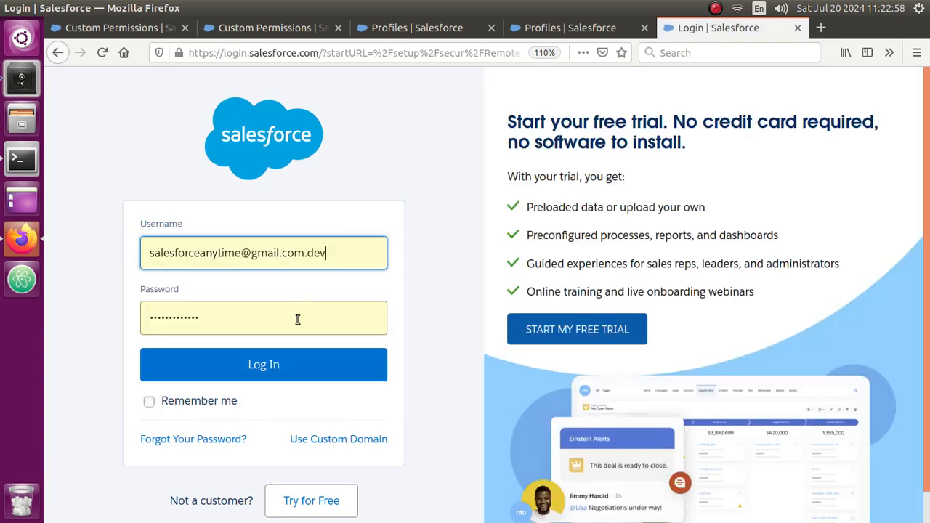
click(273, 376)
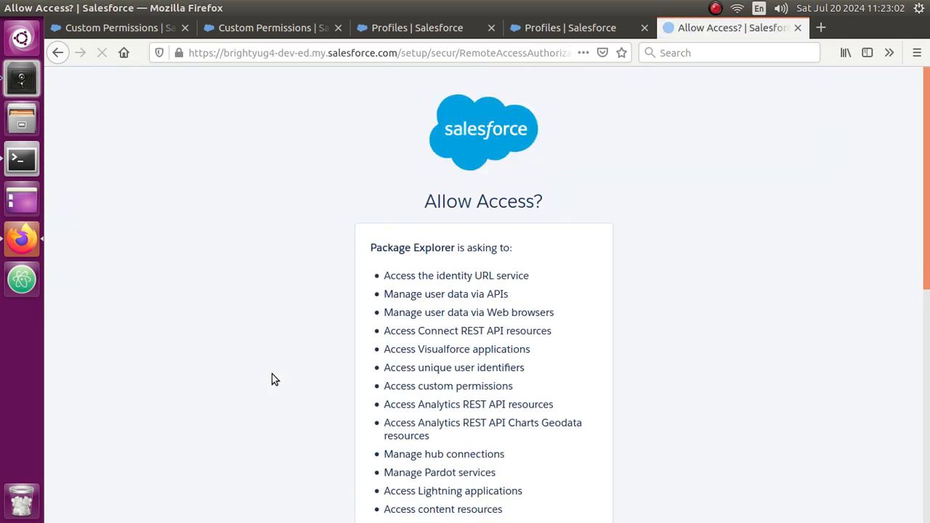
scroll(524, 399, down, 10)
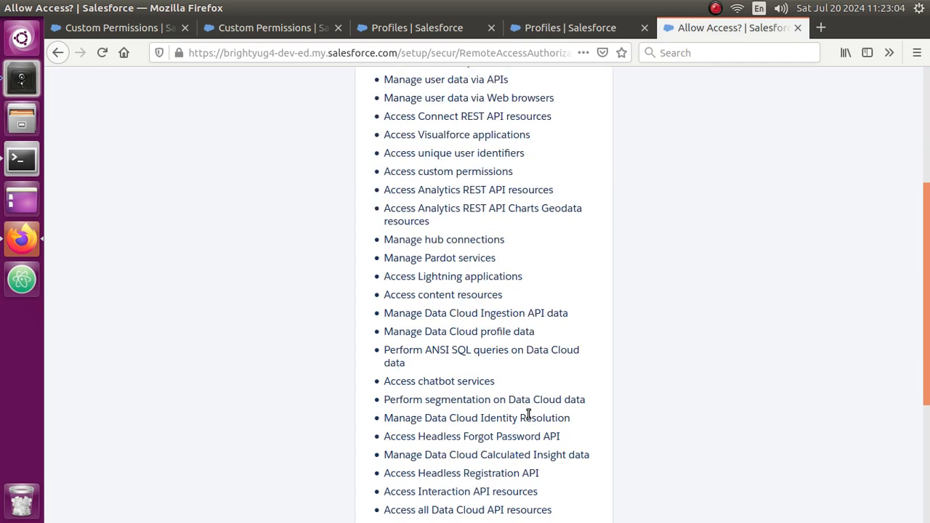
click(532, 424)
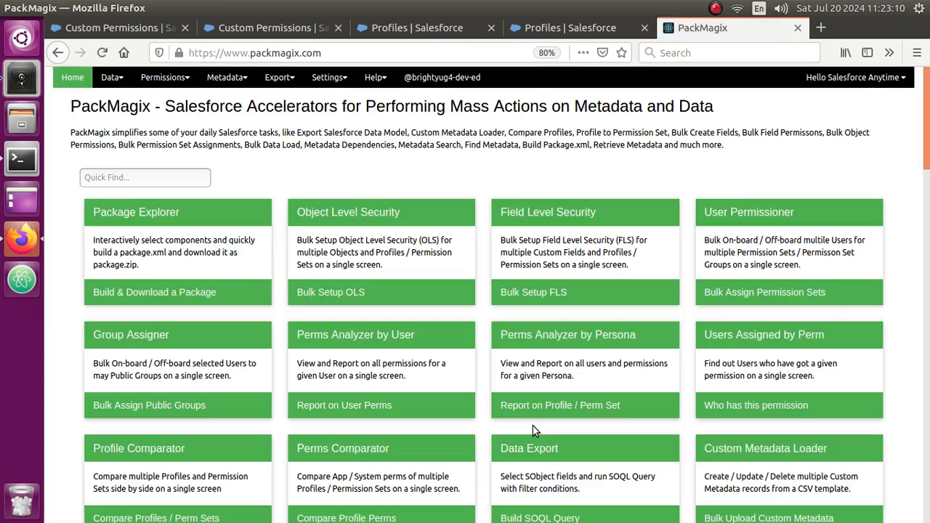
Look up the Special Approver custom permission in PackMagix and review the types and names of the components that have it.
click(180, 79)
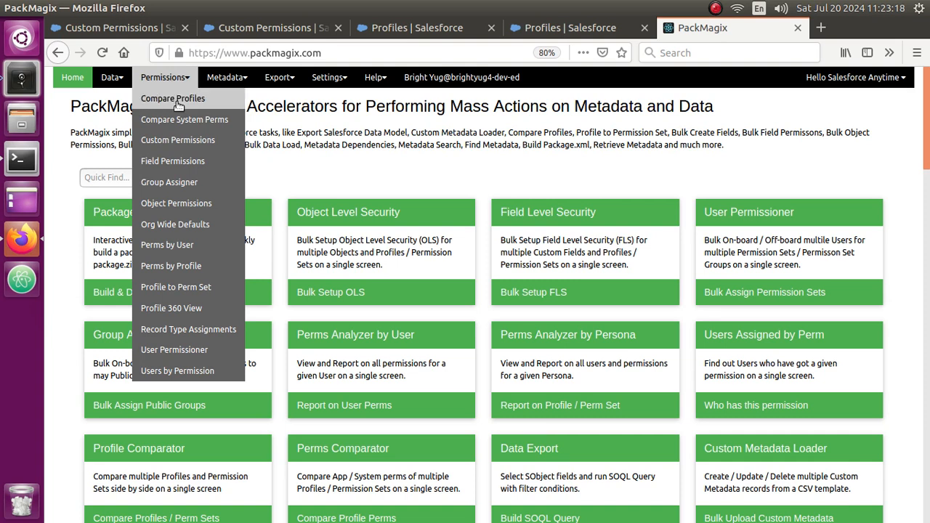
click(179, 148)
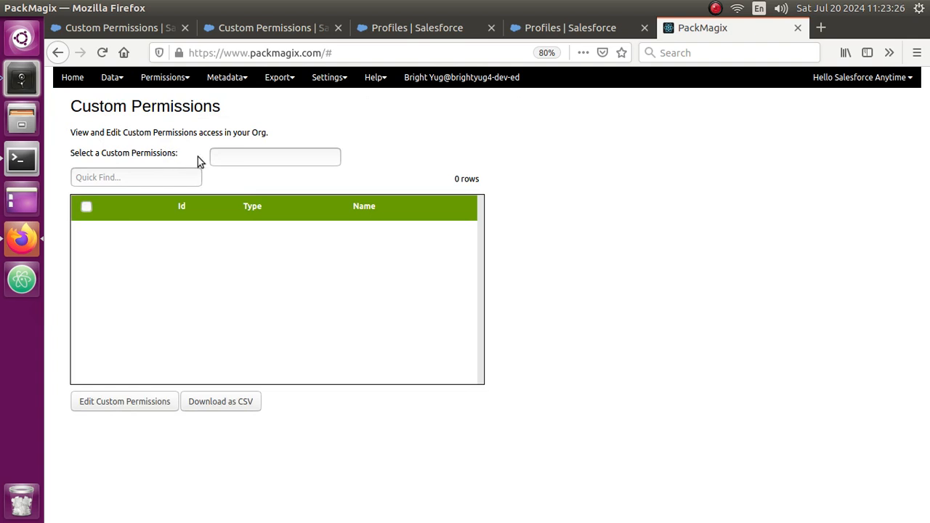
click(243, 157)
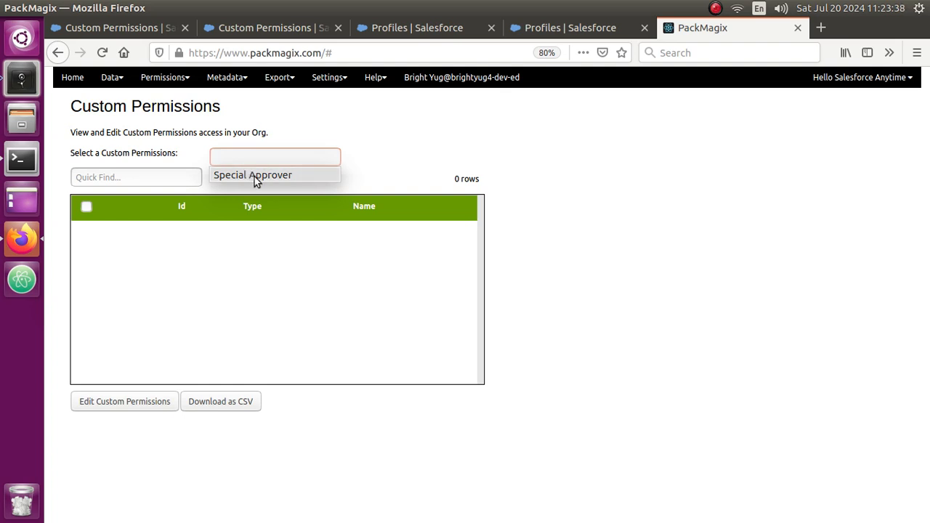
click(255, 176)
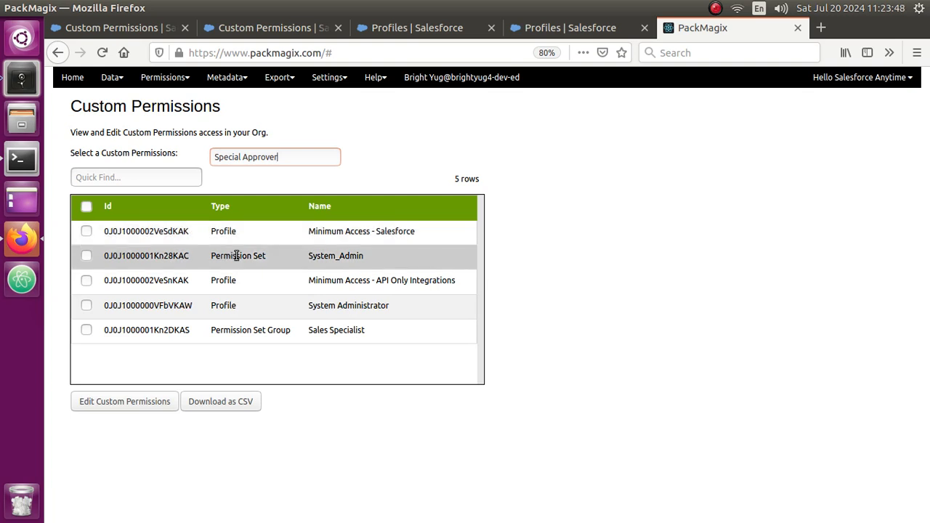
drag(209, 330, 305, 330)
click(303, 326)
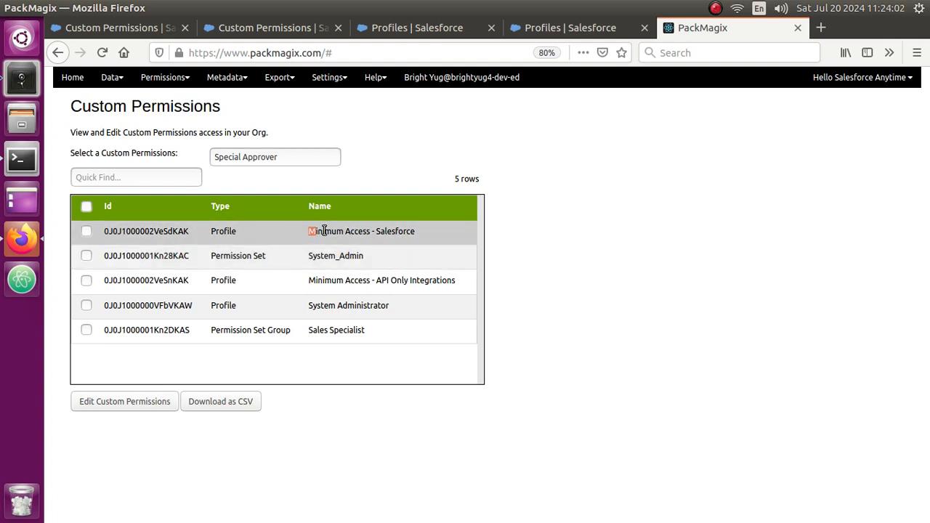
drag(308, 232, 470, 231)
drag(312, 256, 383, 256)
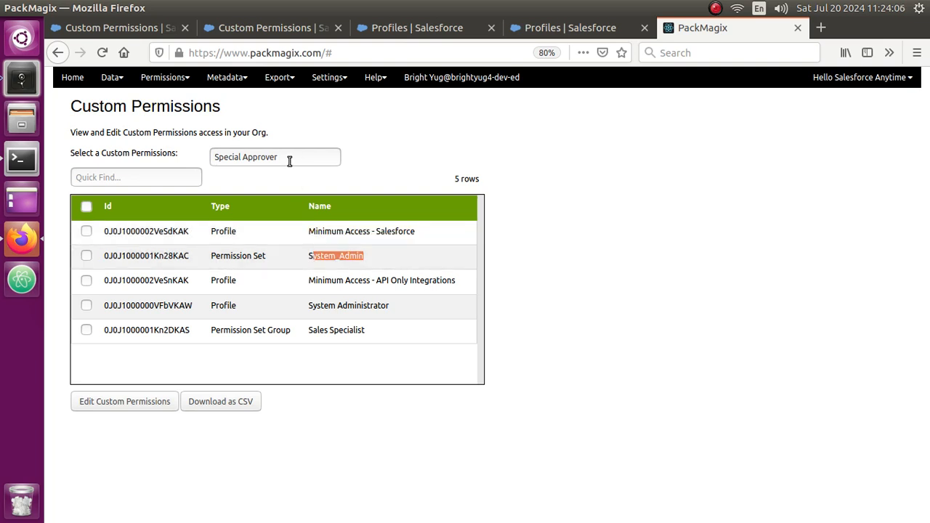
click(282, 280)
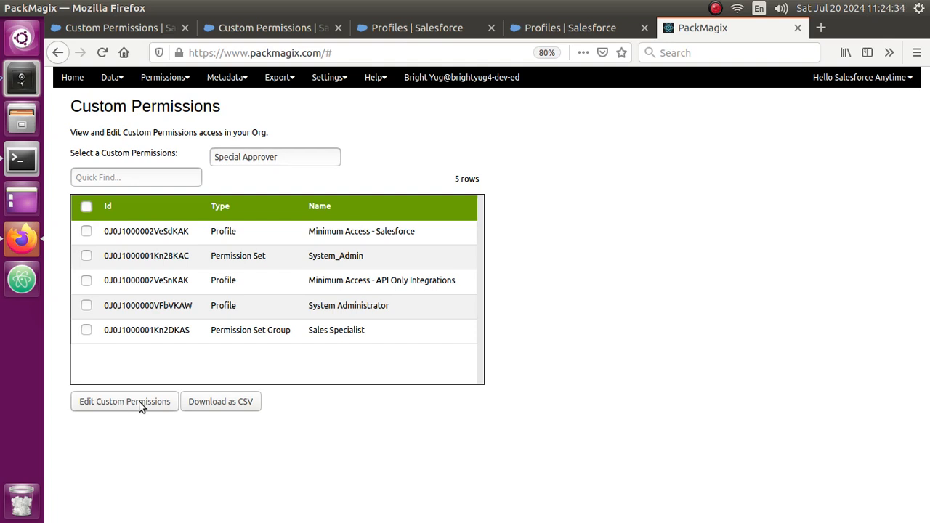
Start editing the custom permission's access and add the profiles Minimum Access - API Only Integrations and Minimum Access - Salesforce.
click(114, 406)
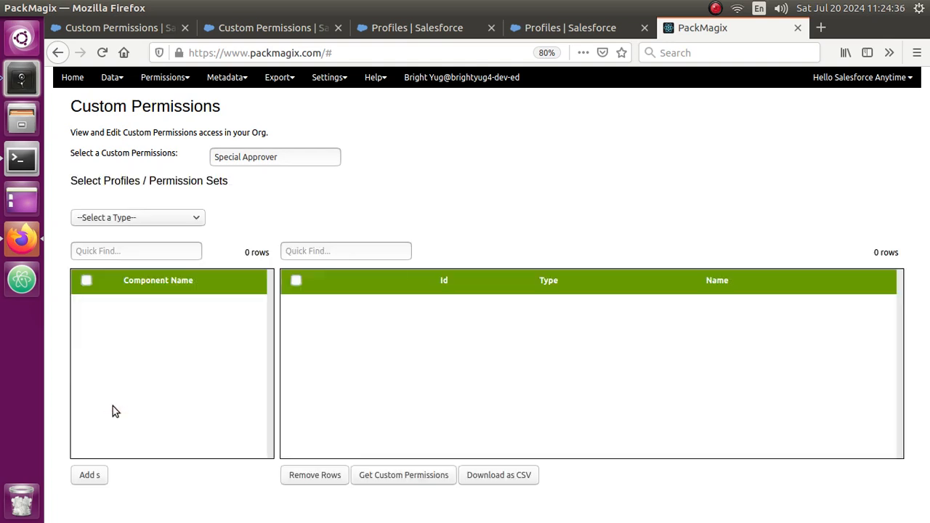
click(156, 218)
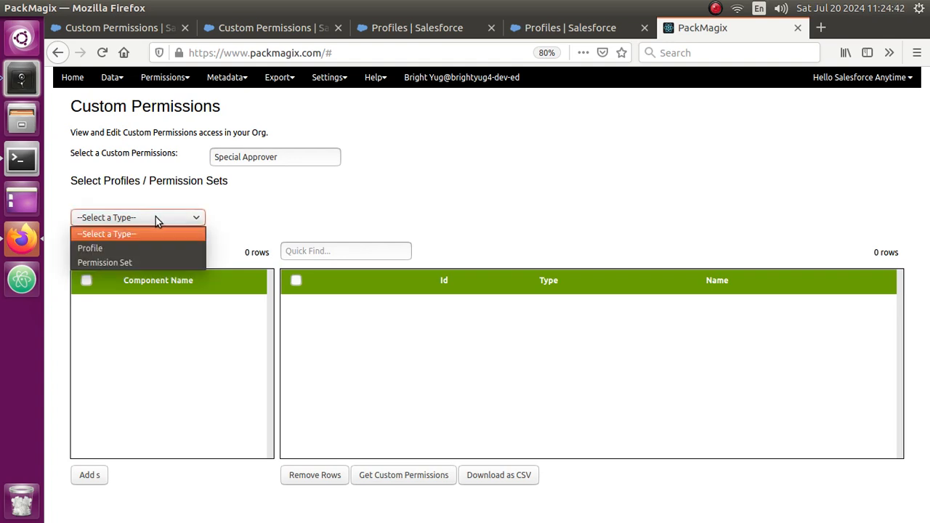
click(105, 248)
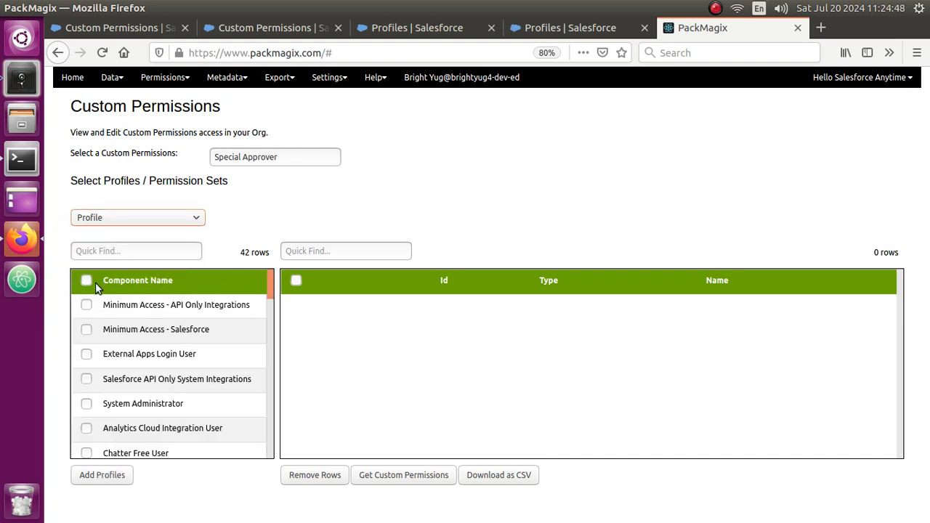
click(87, 304)
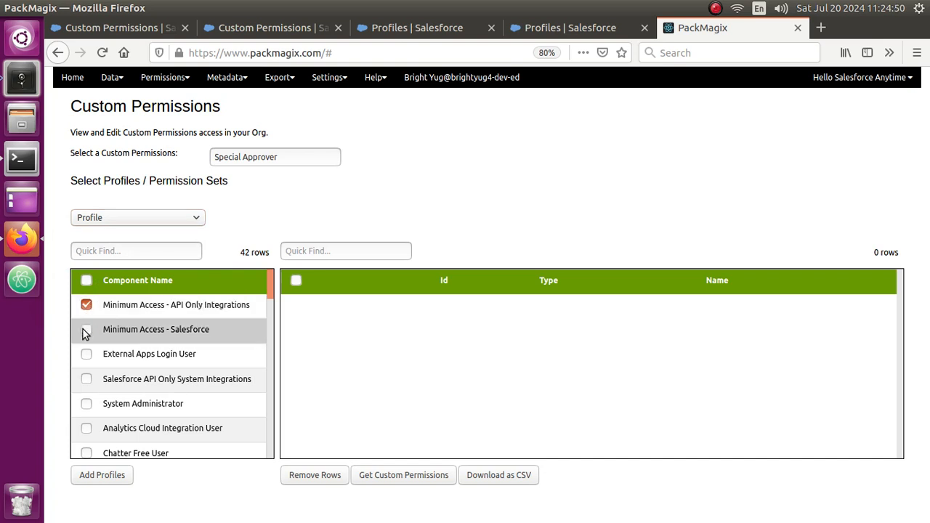
click(85, 331)
click(100, 475)
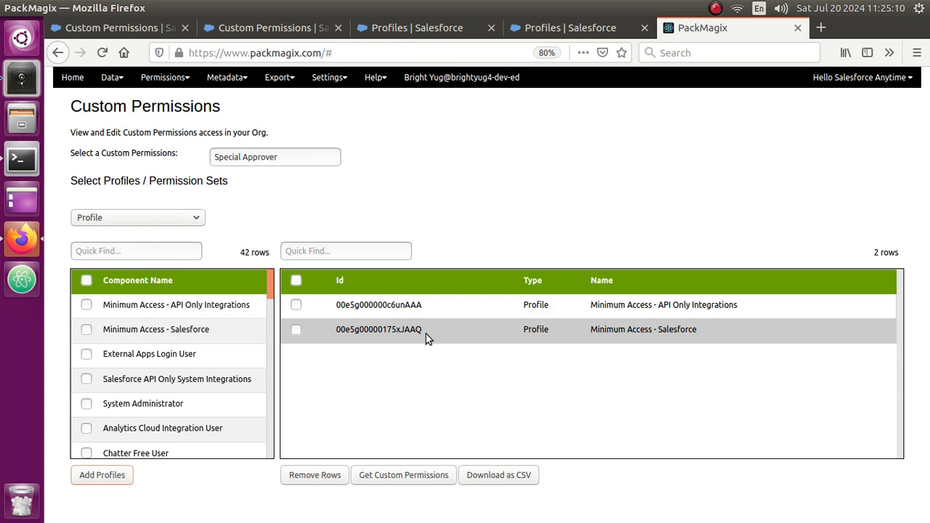
Get the custom permissions of the added profiles and remove Special Approver from Minimum Access - API Only Integrations.
click(134, 221)
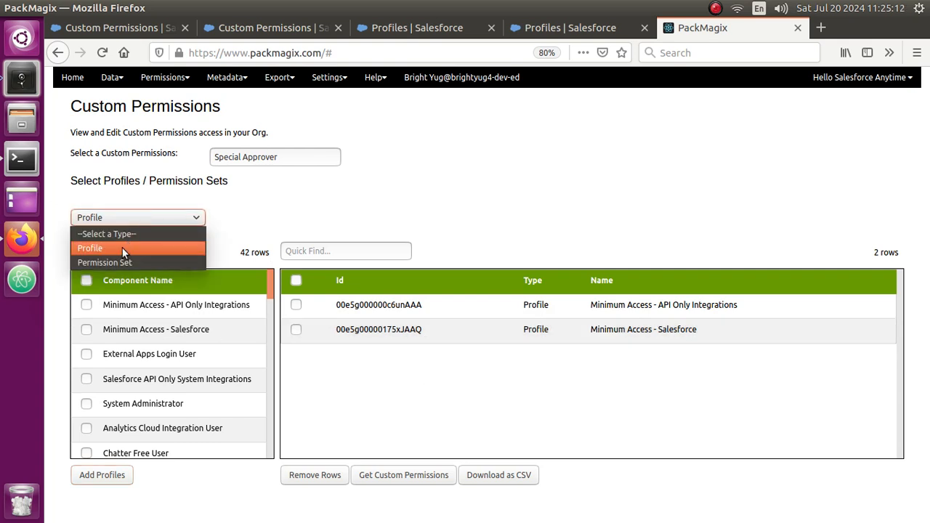
click(287, 223)
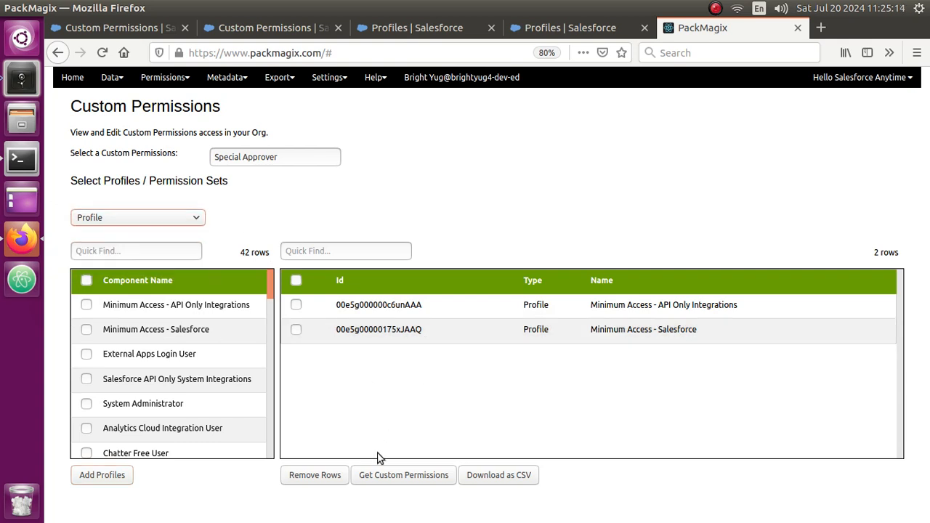
click(403, 479)
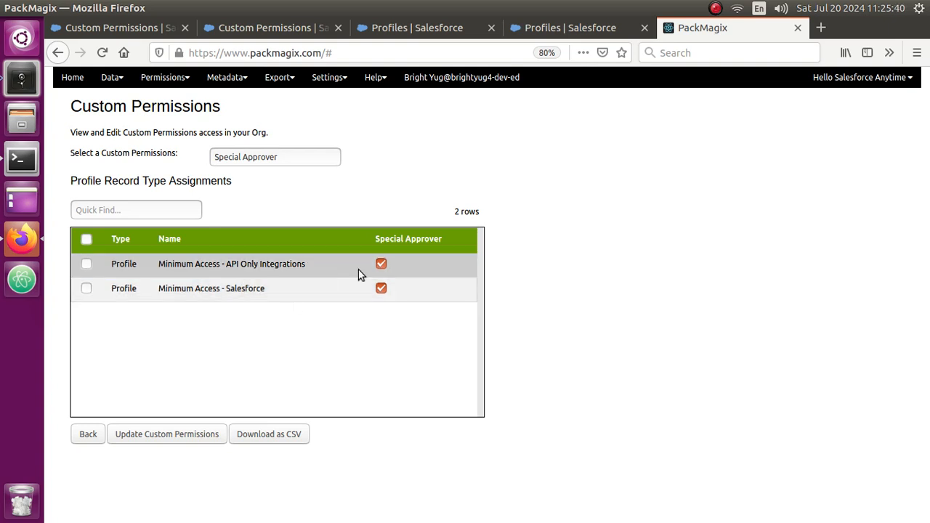
click(382, 265)
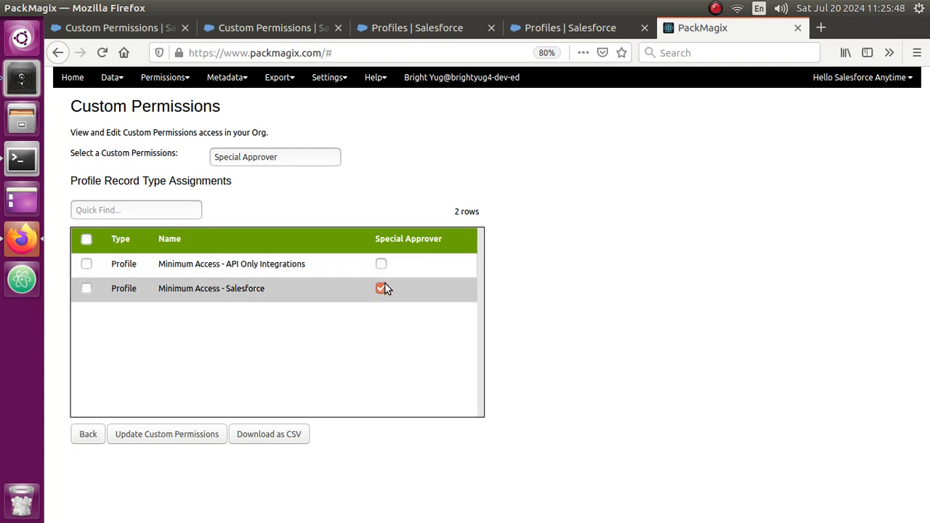
click(175, 436)
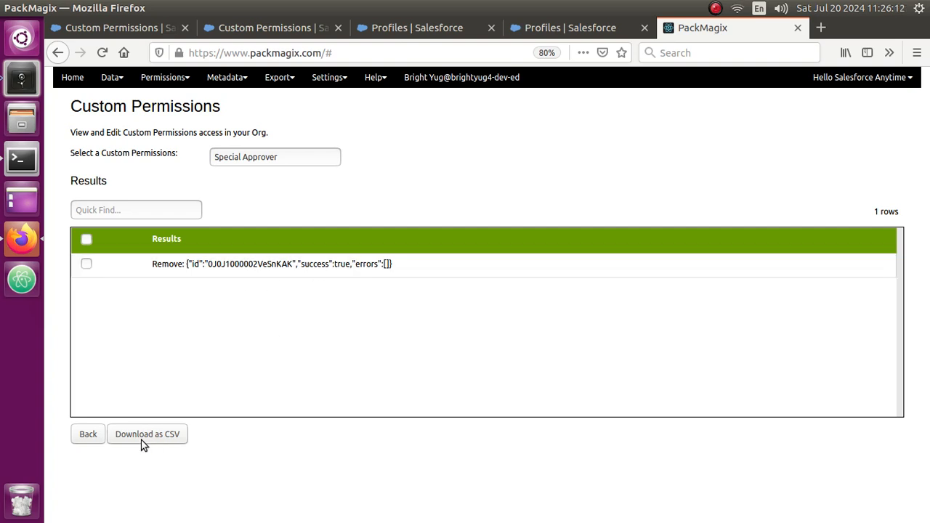
Reload the two Minimum Access profiles' custom permissions, grant Special Approver to API Only Integrations, remove it from Salesforce, and apply the update.
click(91, 441)
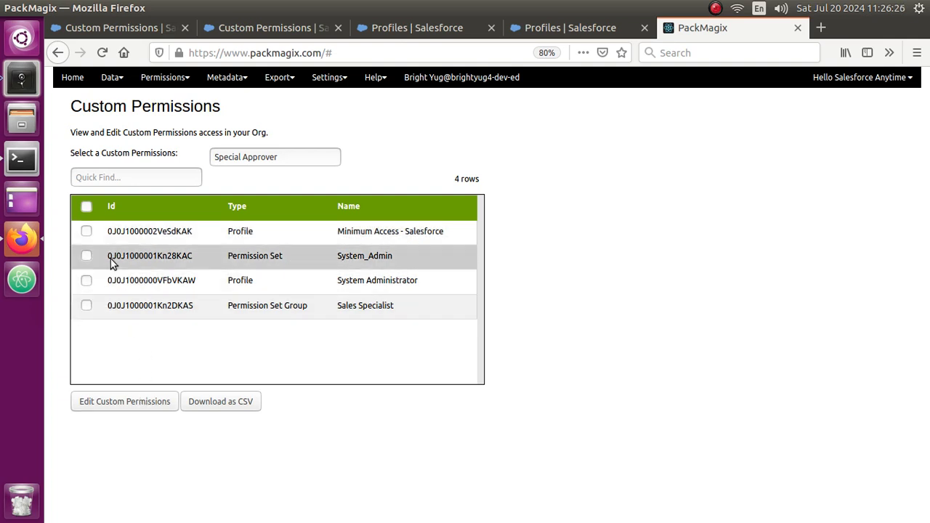
click(124, 402)
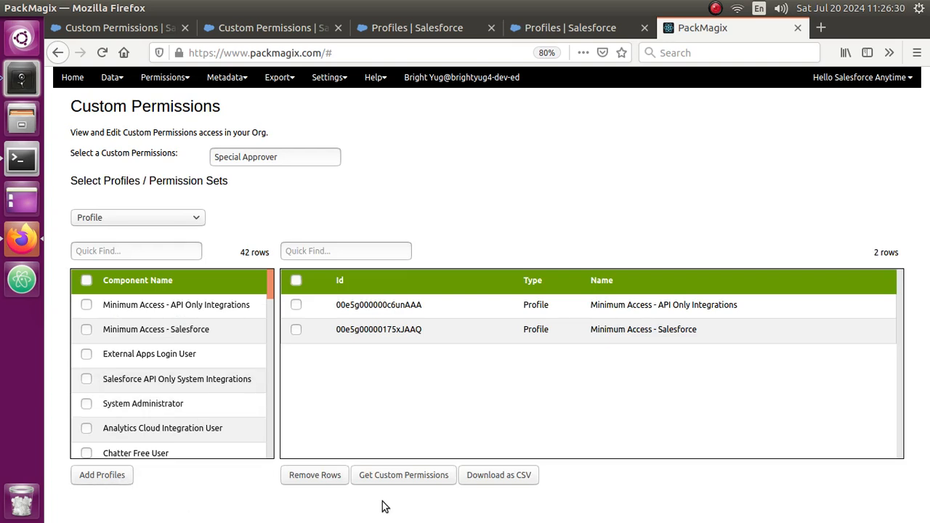
click(399, 483)
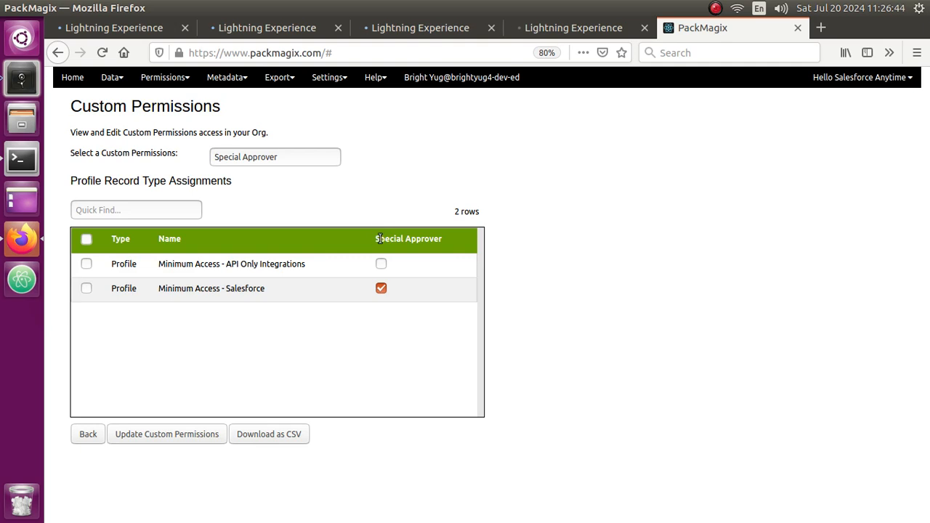
click(378, 262)
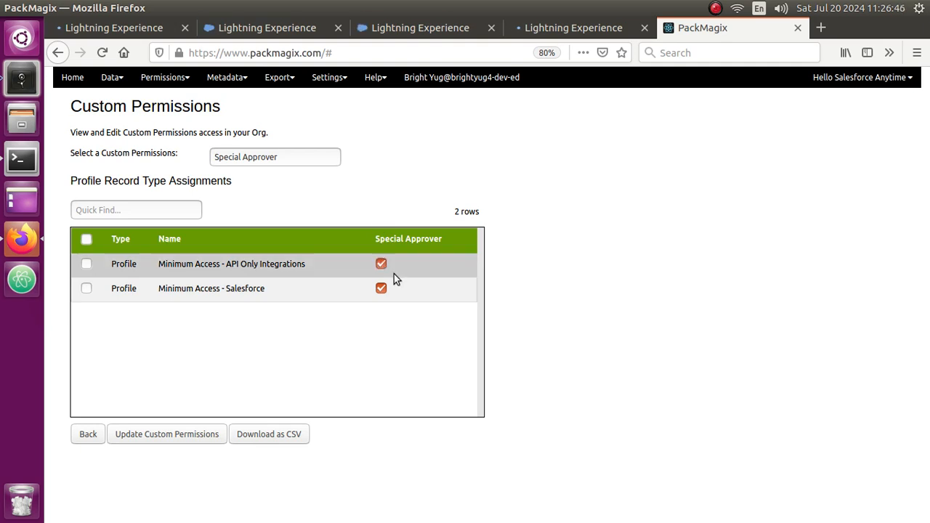
click(383, 290)
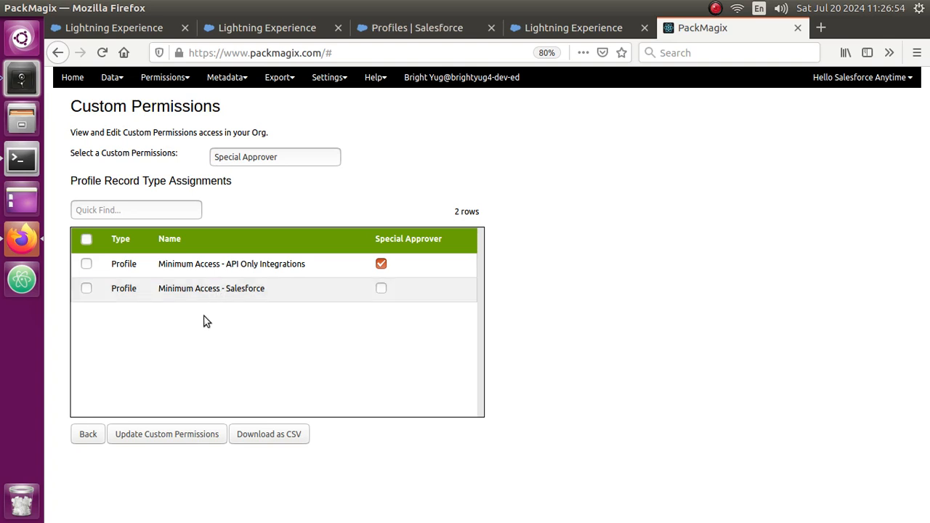
click(173, 434)
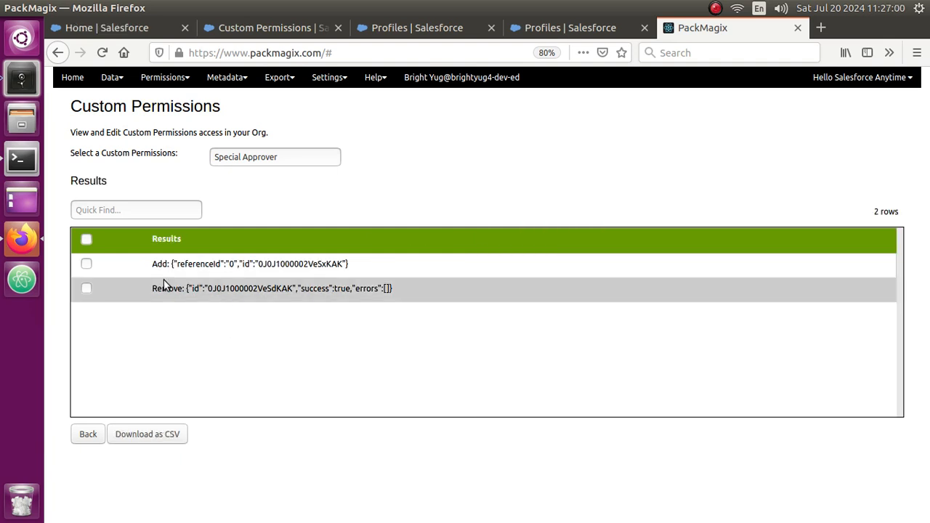
Review the add and remove results, and return to the list of components that have Special Approver.
drag(152, 270, 329, 274)
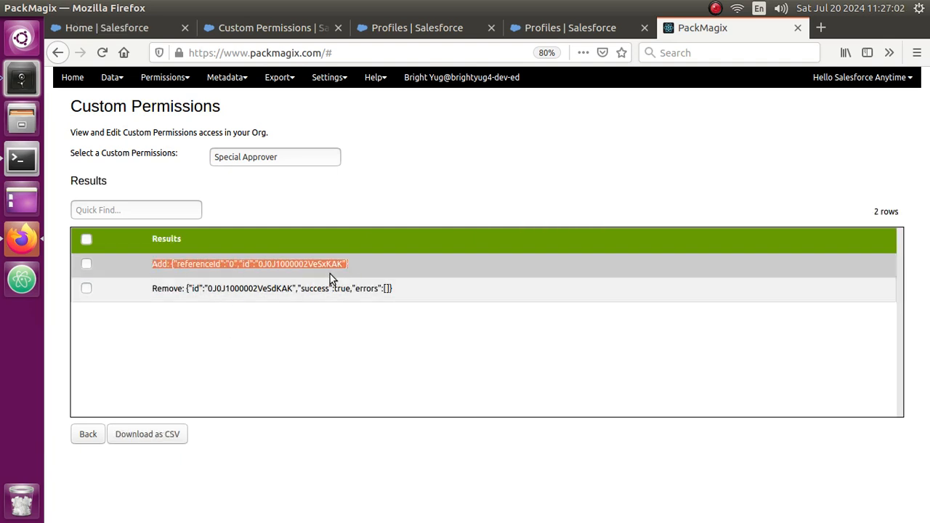
click(305, 288)
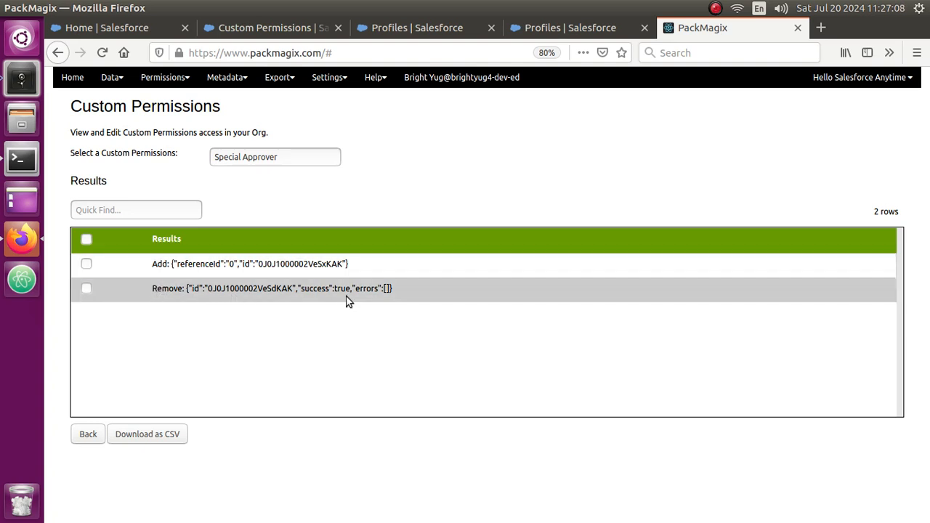
click(101, 441)
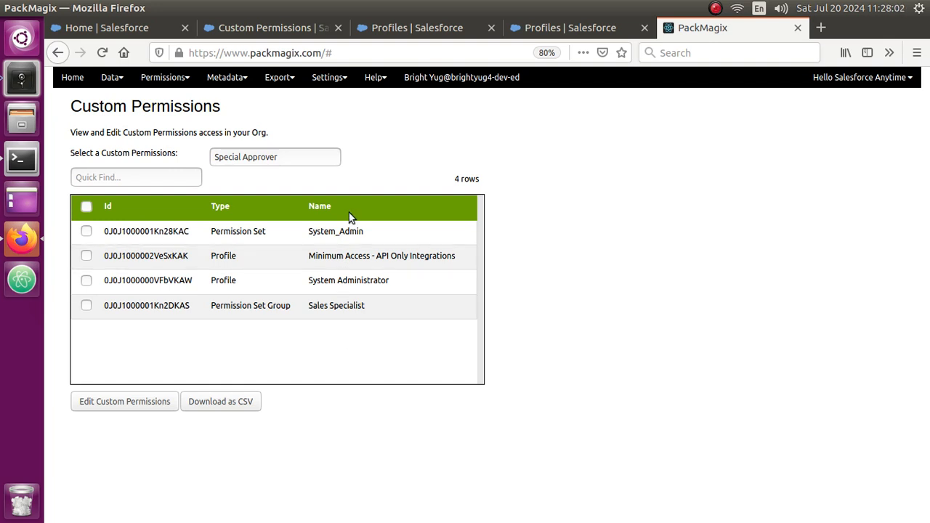
Show the available help resources.
click(376, 78)
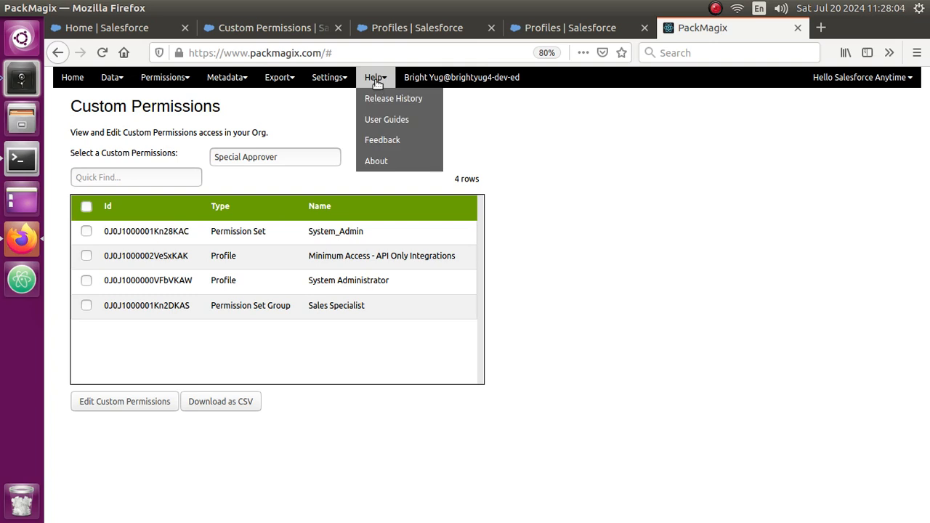